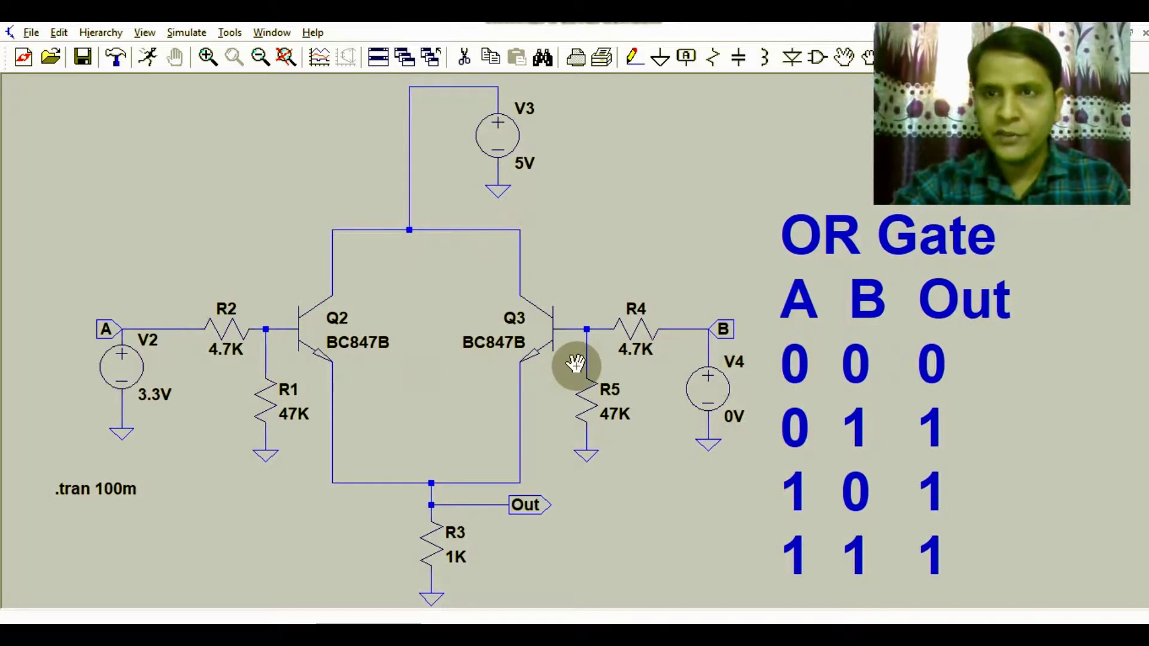
# Step: Run the transient simulation and tile the schematic and waveform windows vertically
pyautogui.click(269, 33)
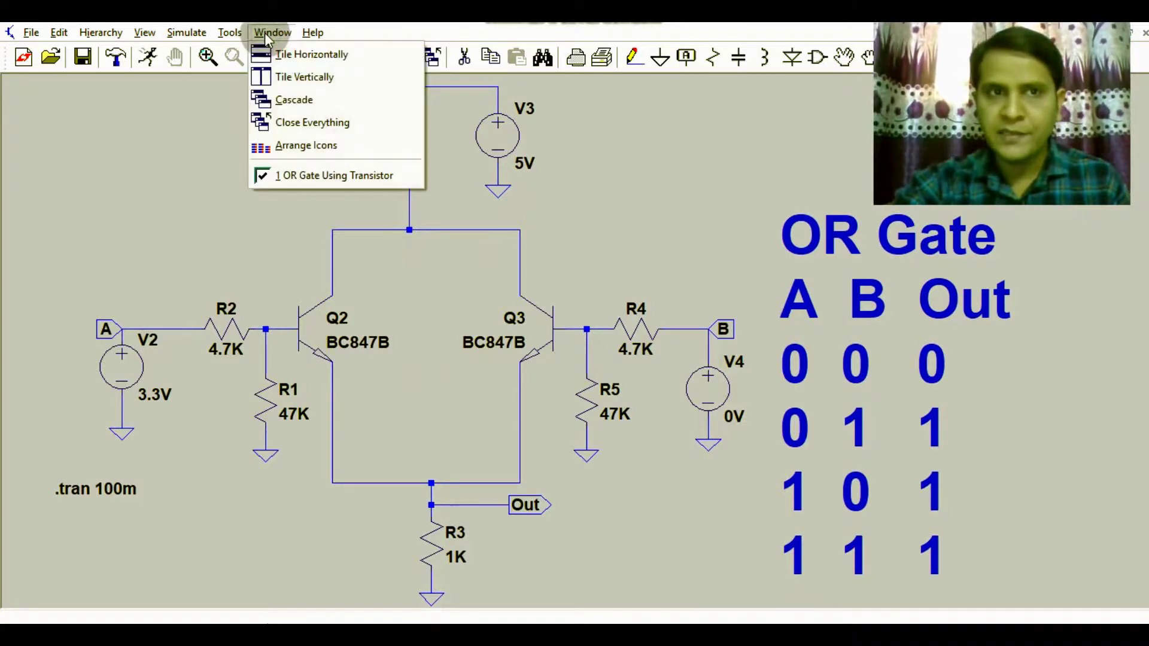
pyautogui.click(148, 58)
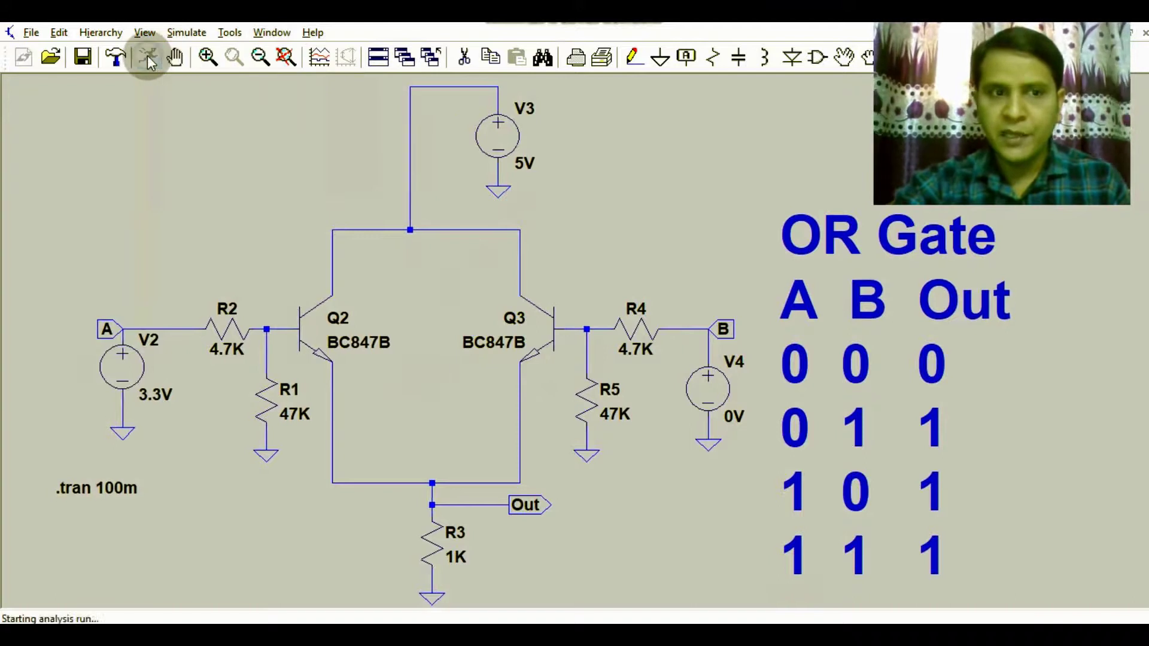
pyautogui.click(253, 34)
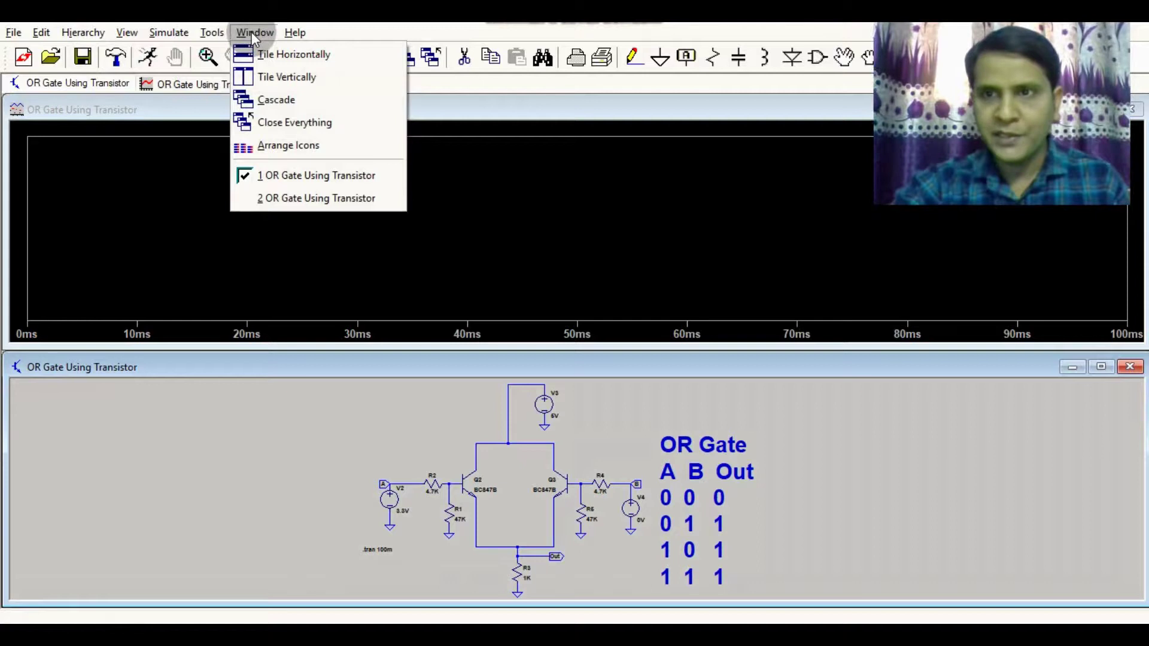
pyautogui.click(278, 79)
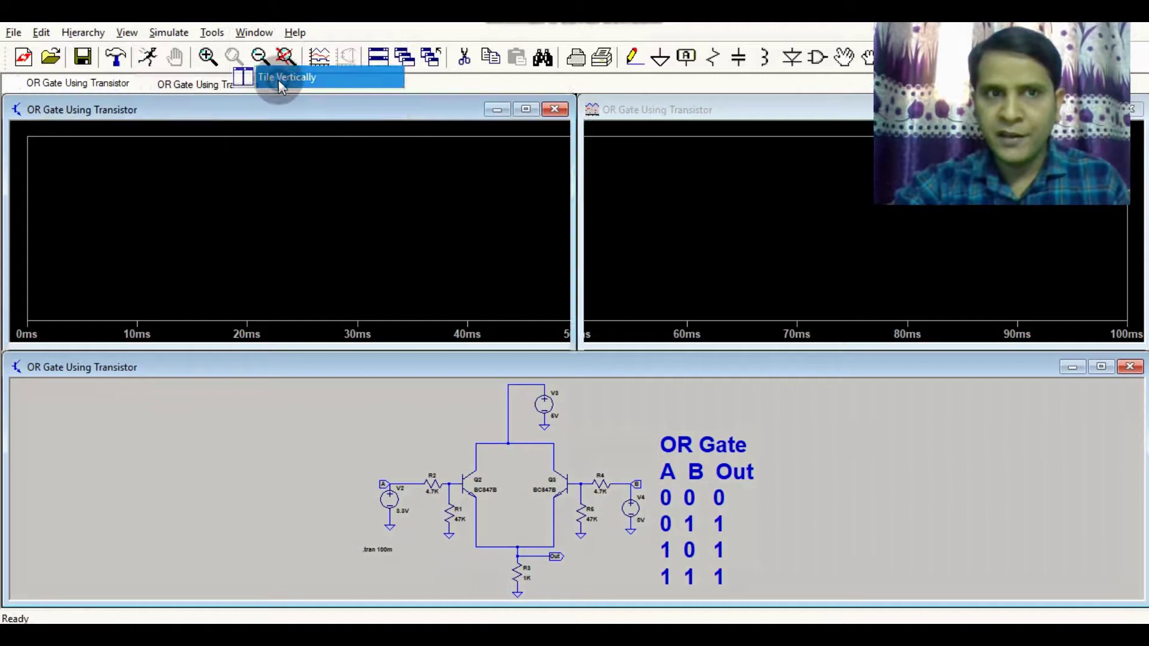
# Step: Frame the circuit, then add two extra plot panes to the waveform window
pyautogui.scroll(2, 389, 202)
pyautogui.moveTo(390, 203); pyautogui.dragTo(414, 154)
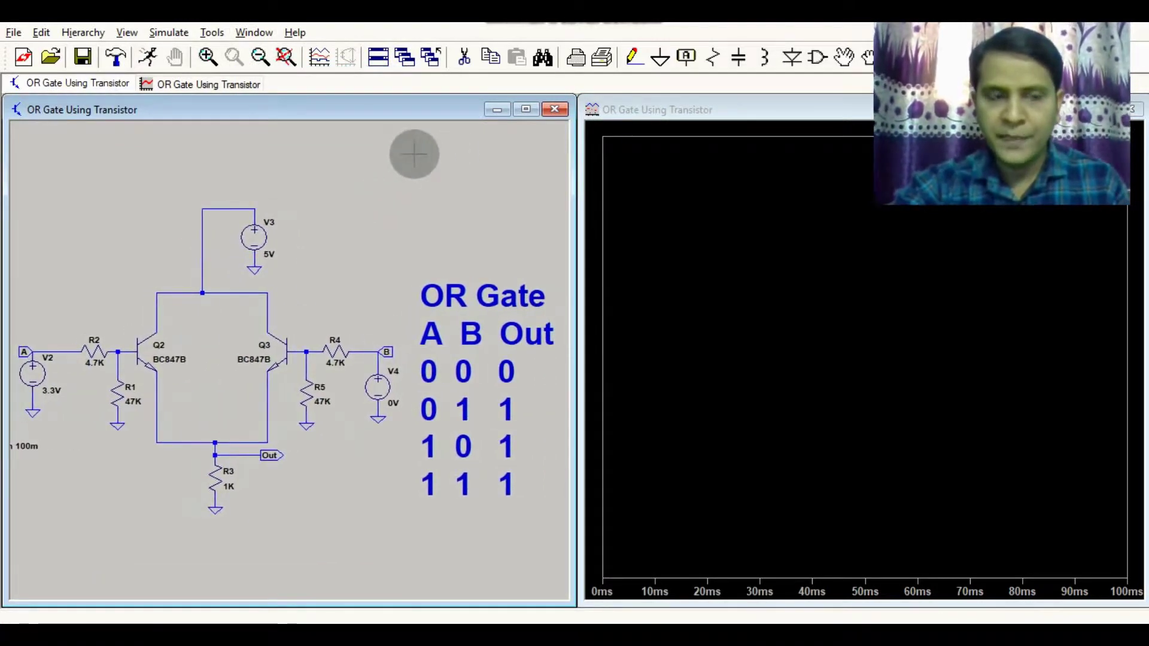
pyautogui.rightClick(858, 364)
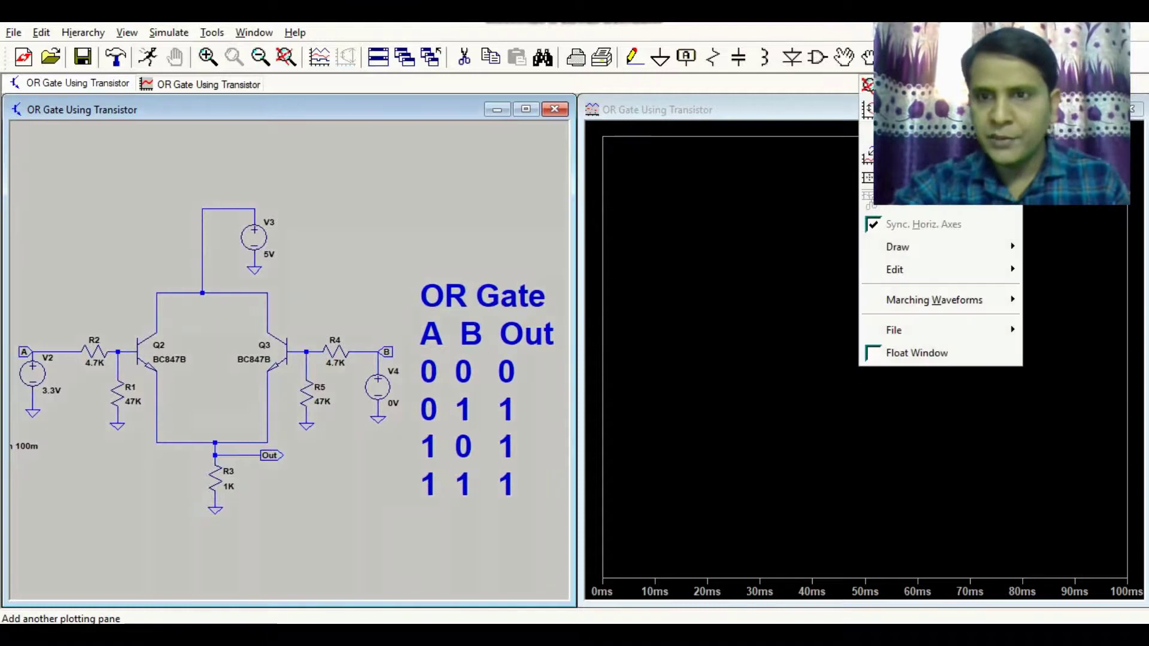
pyautogui.click(915, 178)
pyautogui.rightClick(751, 415)
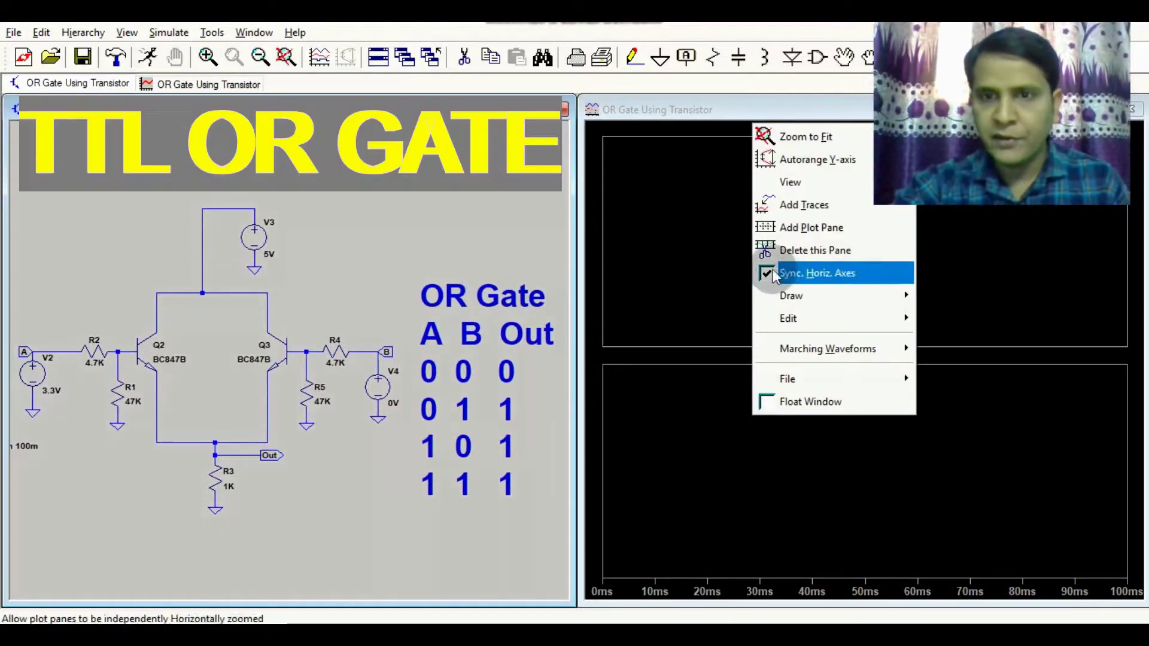
pyautogui.click(796, 232)
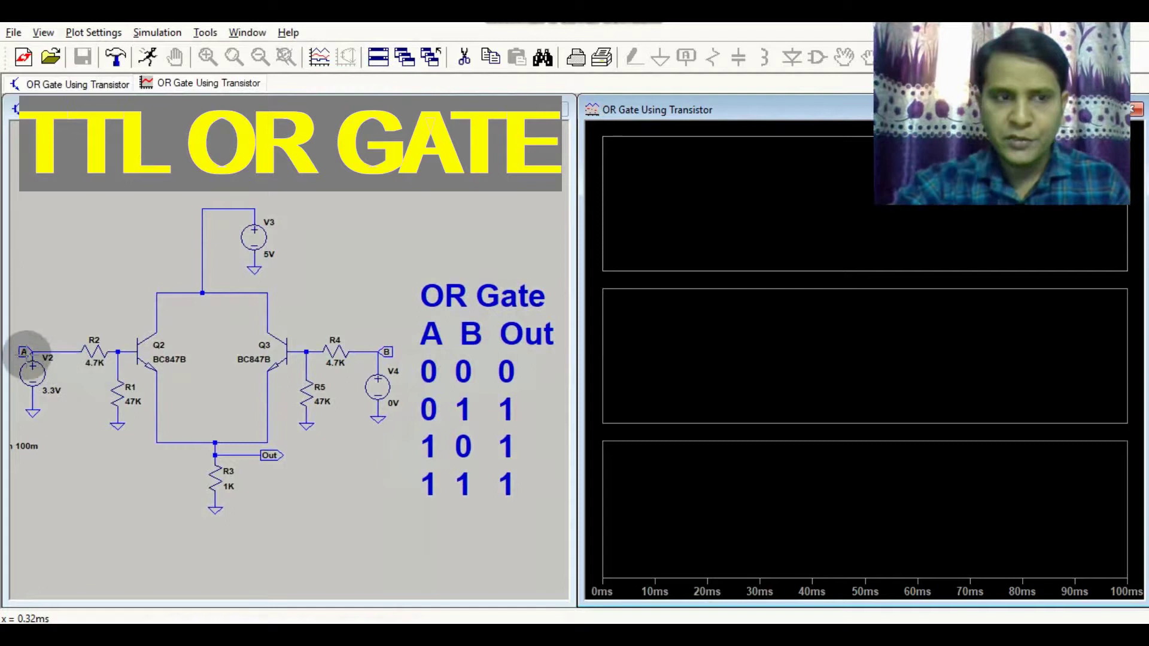
# Step: Probe node A, set source V2's DC value to 0 V, and rerun the simulation
pyautogui.click(25, 352)
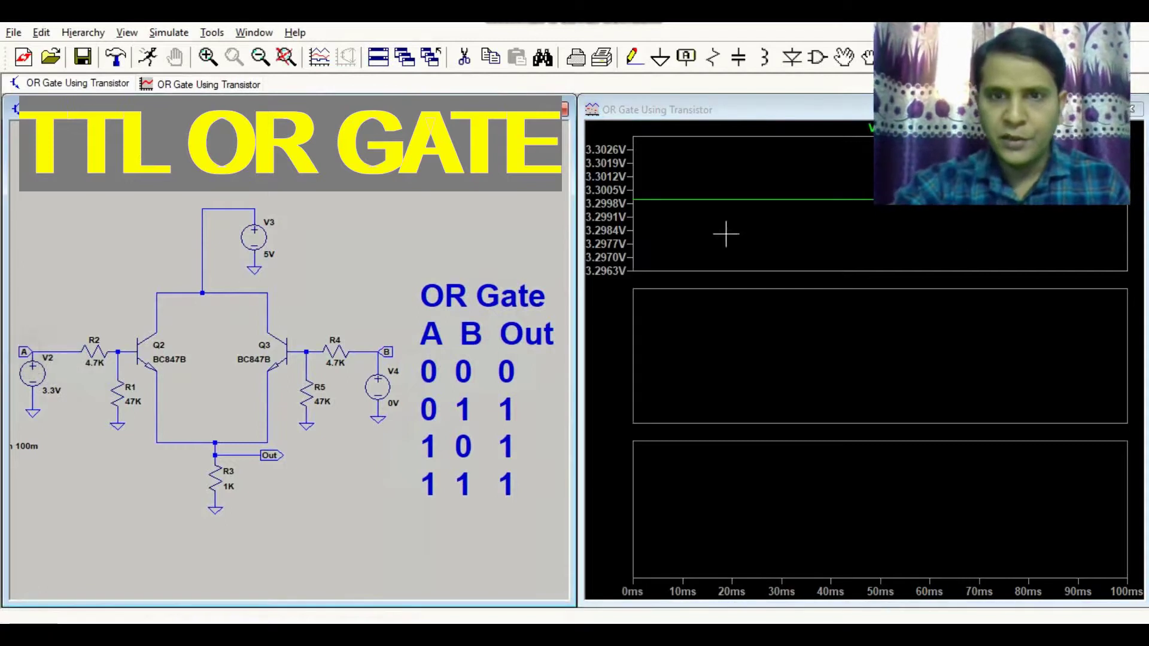
pyautogui.rightClick(37, 377)
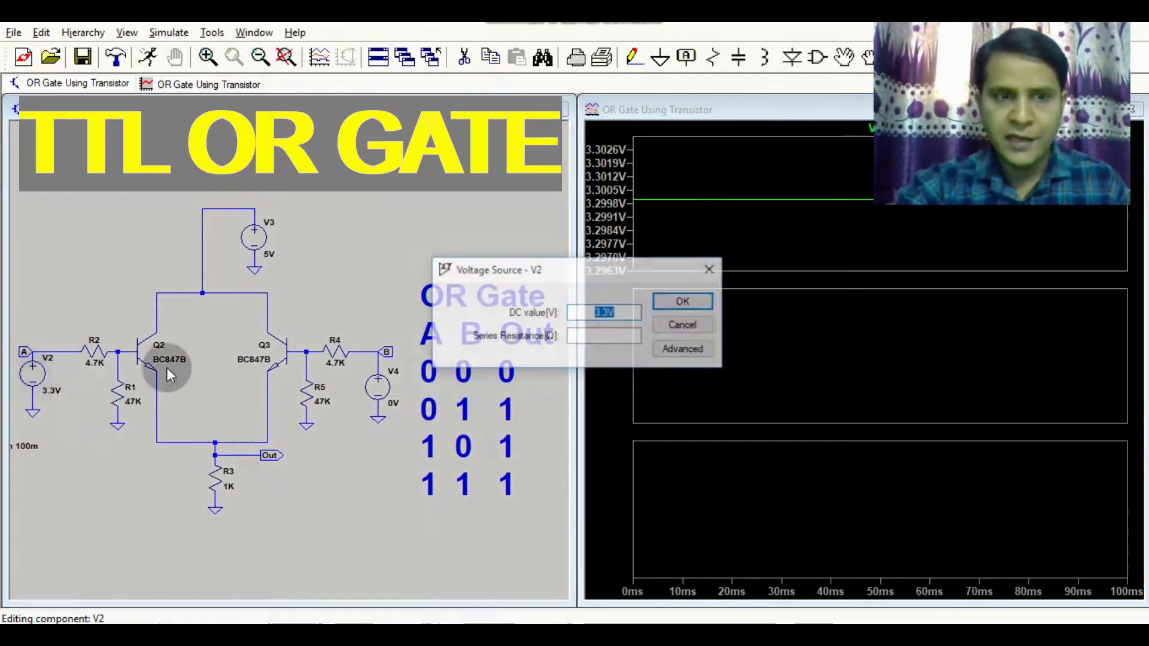
pyautogui.write('0')
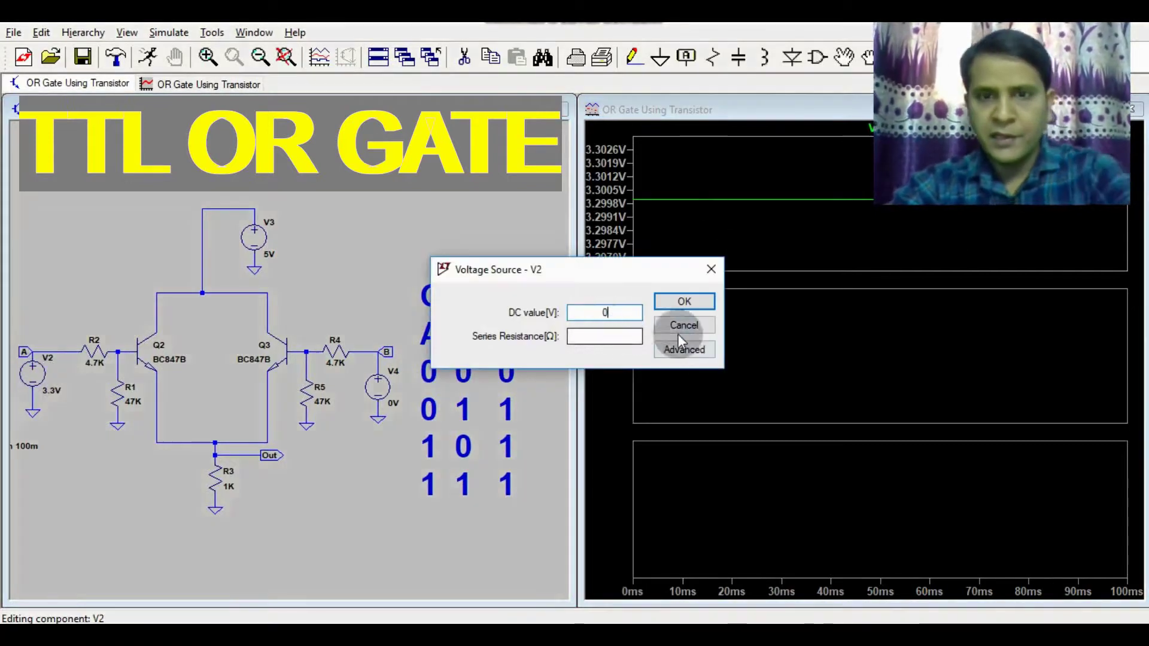
pyautogui.click(689, 302)
pyautogui.click(152, 57)
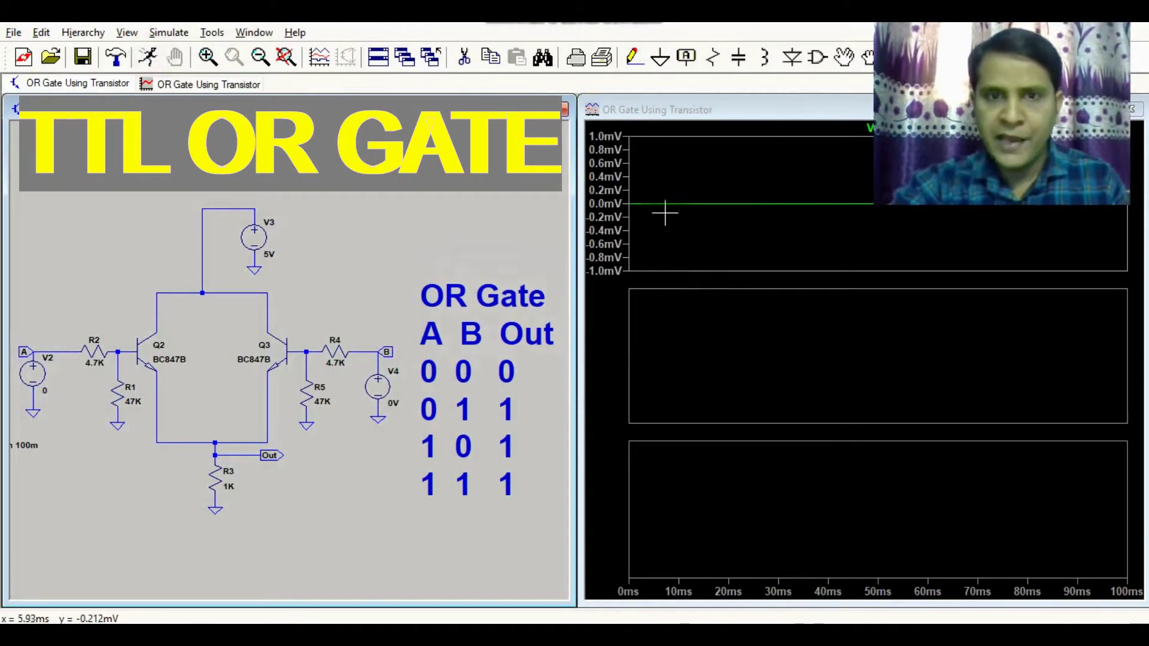
# Step: Plot V(b) in the second pane and V(out) in the third pane
pyautogui.click(667, 379)
pyautogui.click(386, 352)
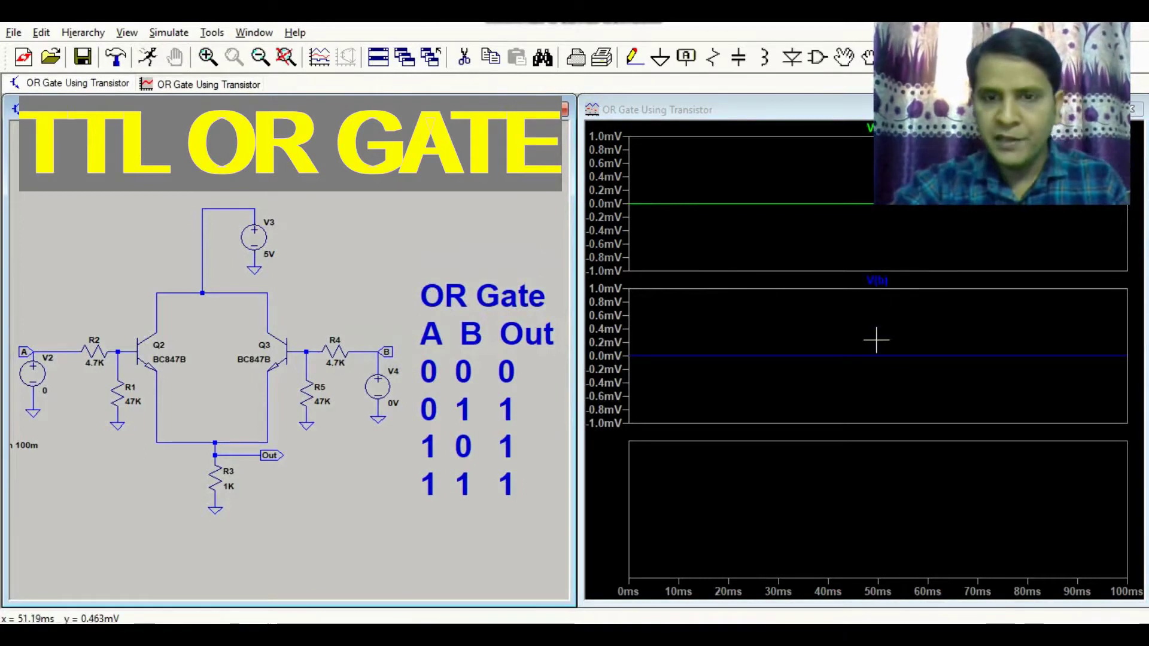
pyautogui.click(804, 515)
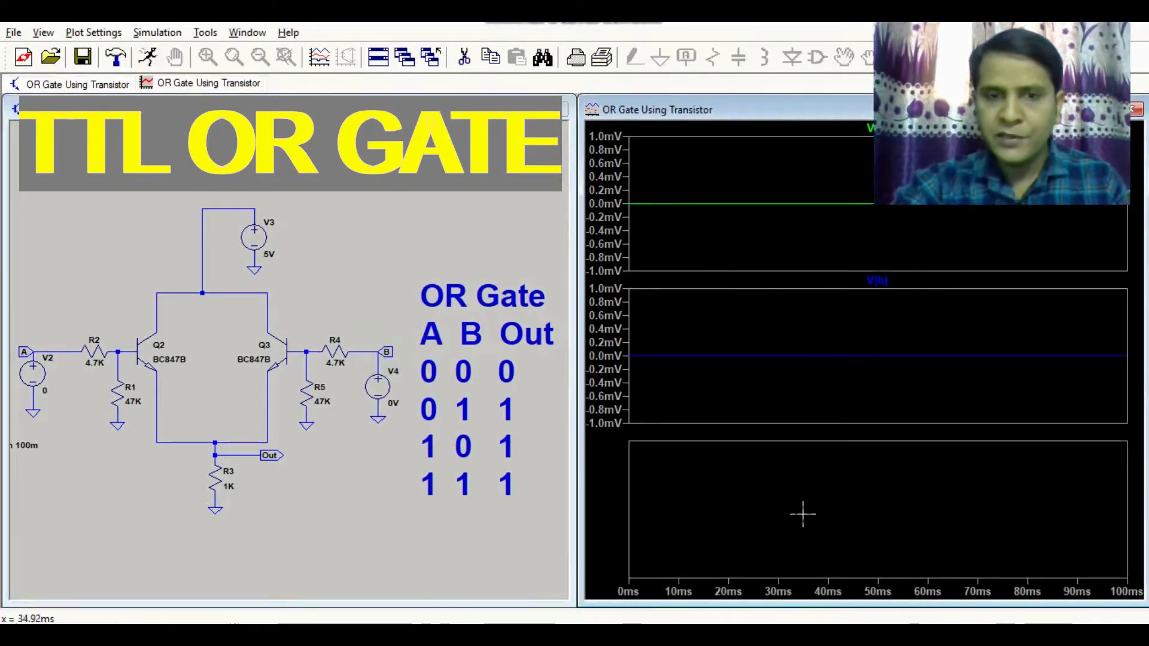
pyautogui.click(272, 454)
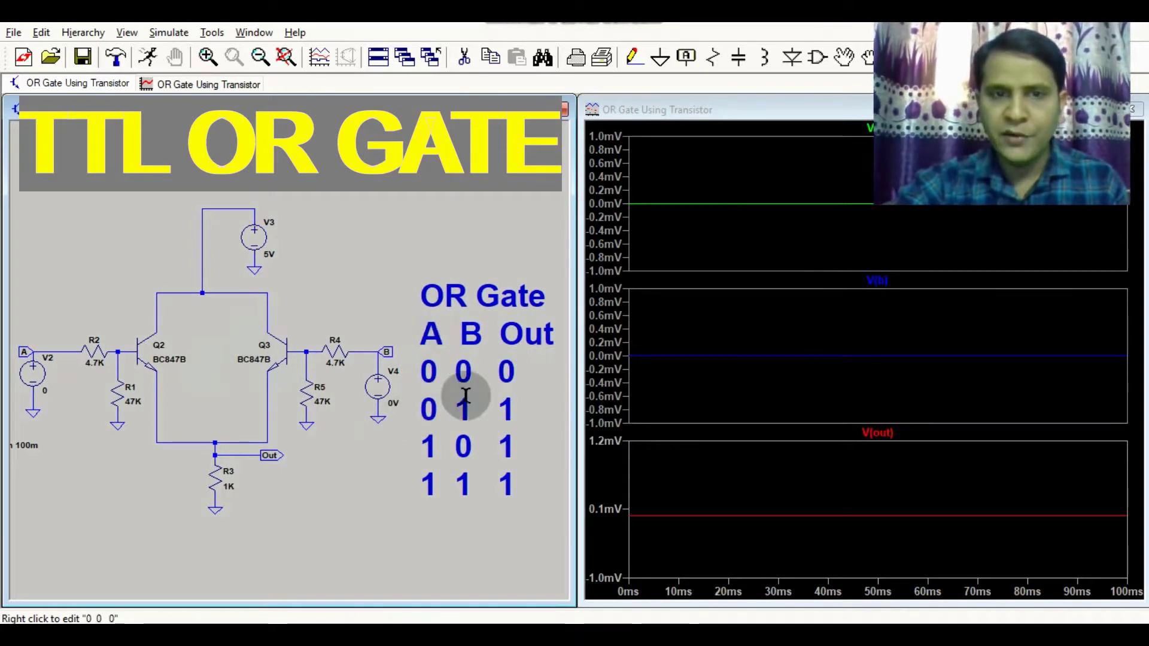
# Step: Change source V4 for input B to a 5V DC value and rerun the simulation
pyautogui.rightClick(381, 388)
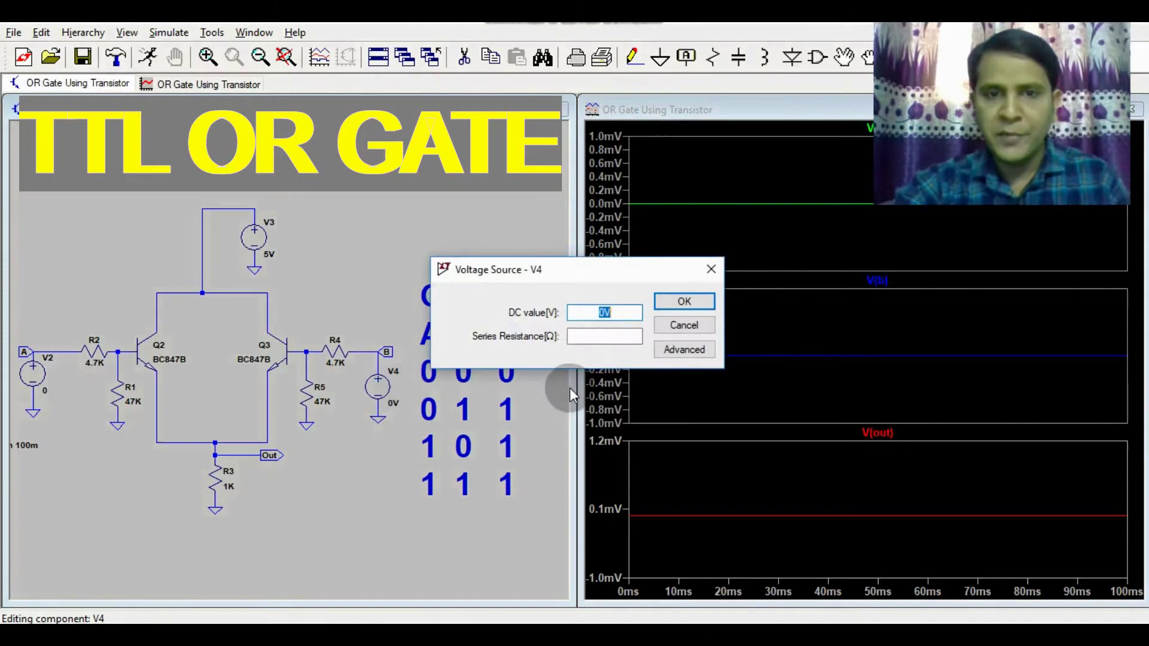
pyautogui.write('5V')
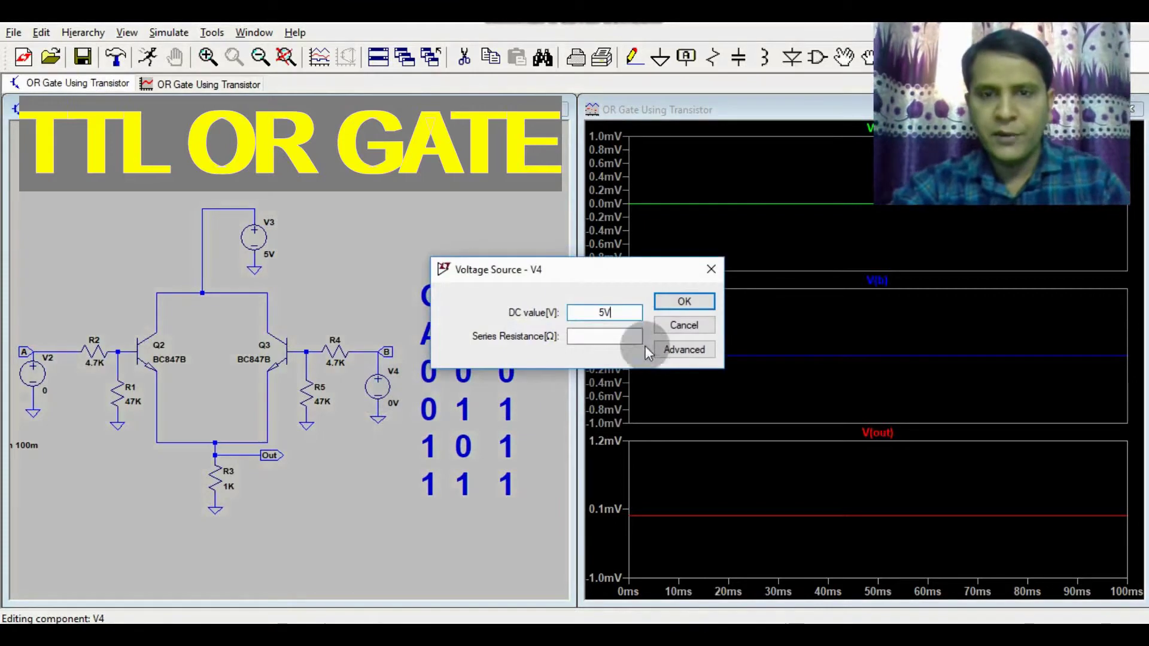
pyautogui.click(682, 301)
pyautogui.click(150, 58)
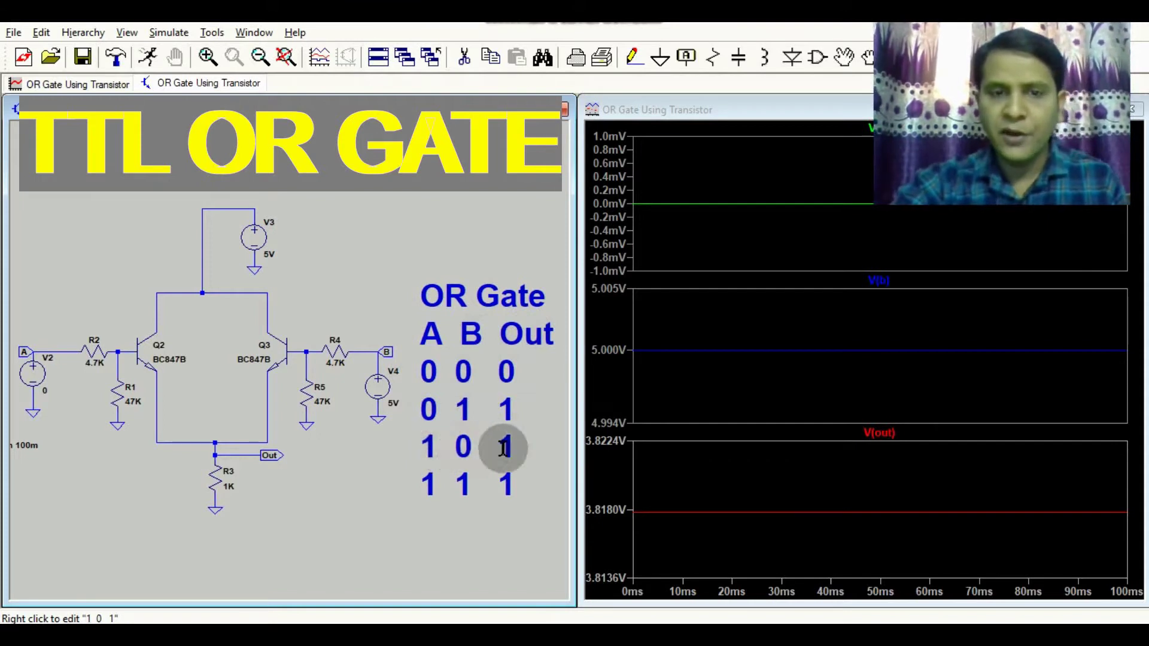
# Step: Set V2 to 5V and V4 to 0 V, then rerun the simulation
pyautogui.rightClick(33, 372)
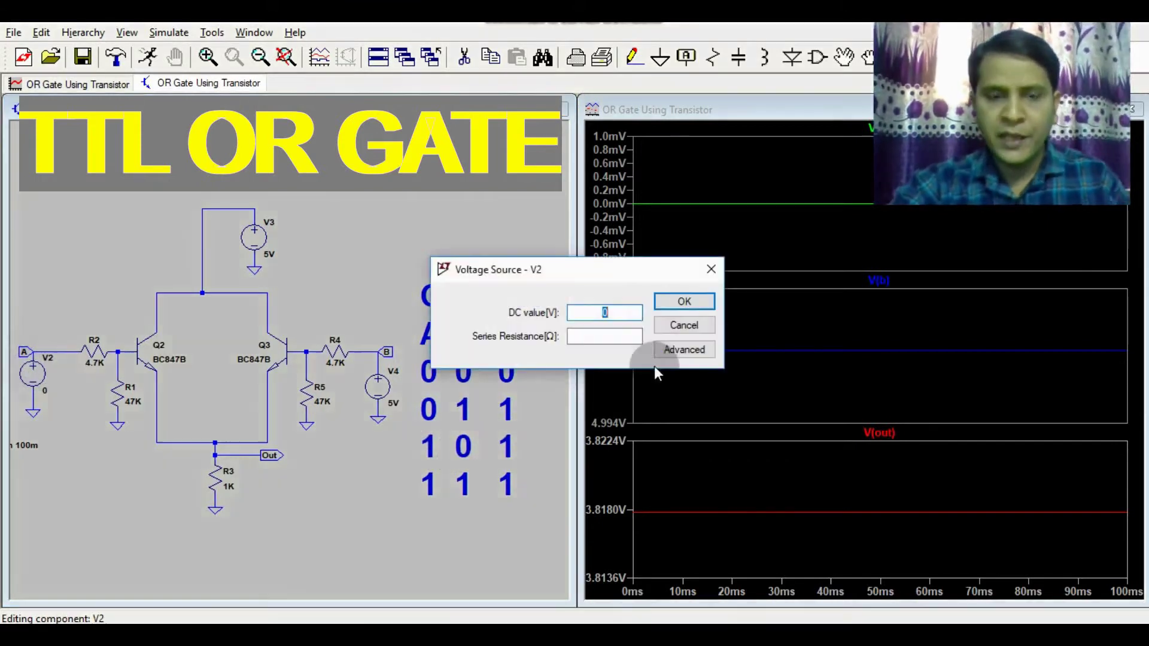
pyautogui.write('5V')
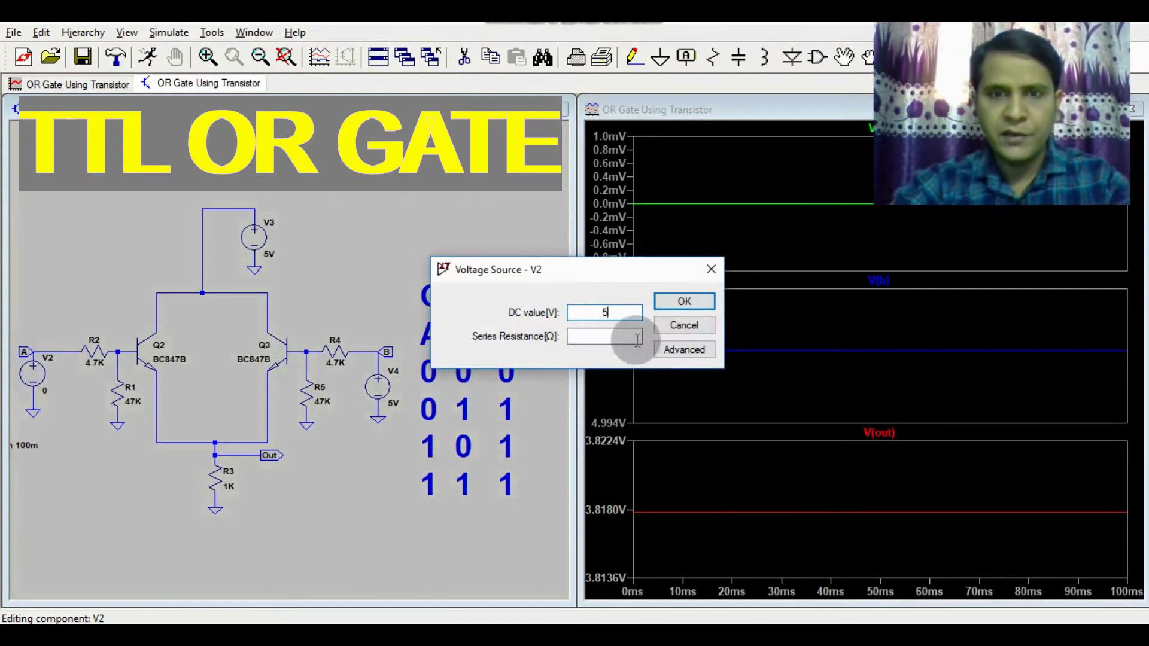
pyautogui.click(670, 305)
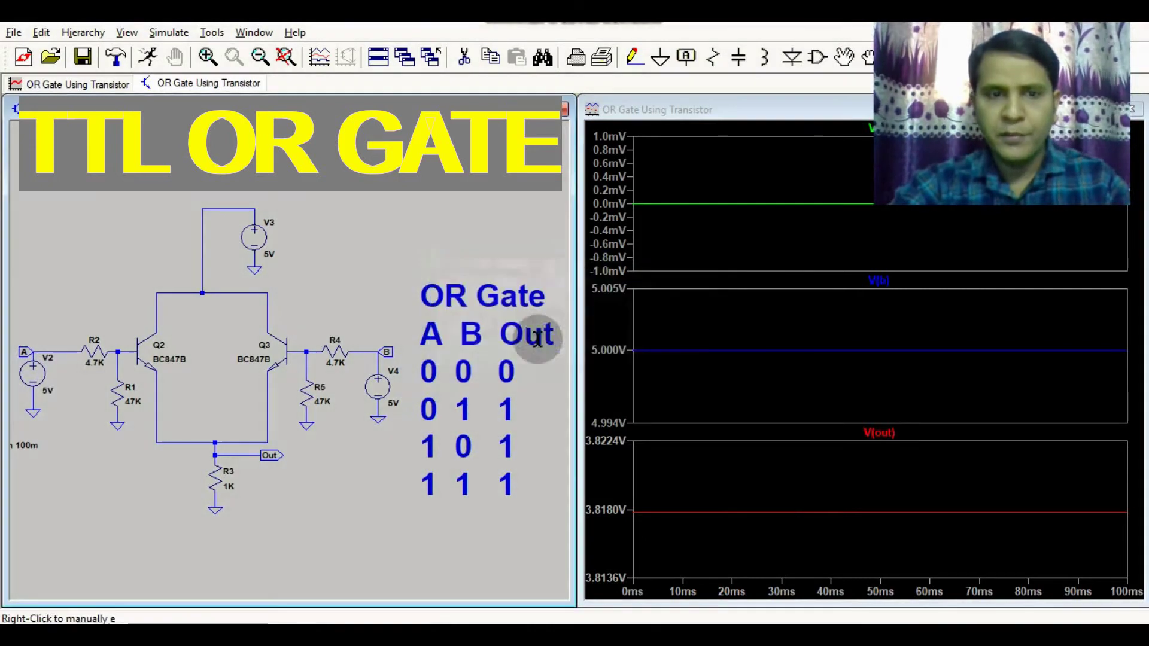
pyautogui.rightClick(382, 384)
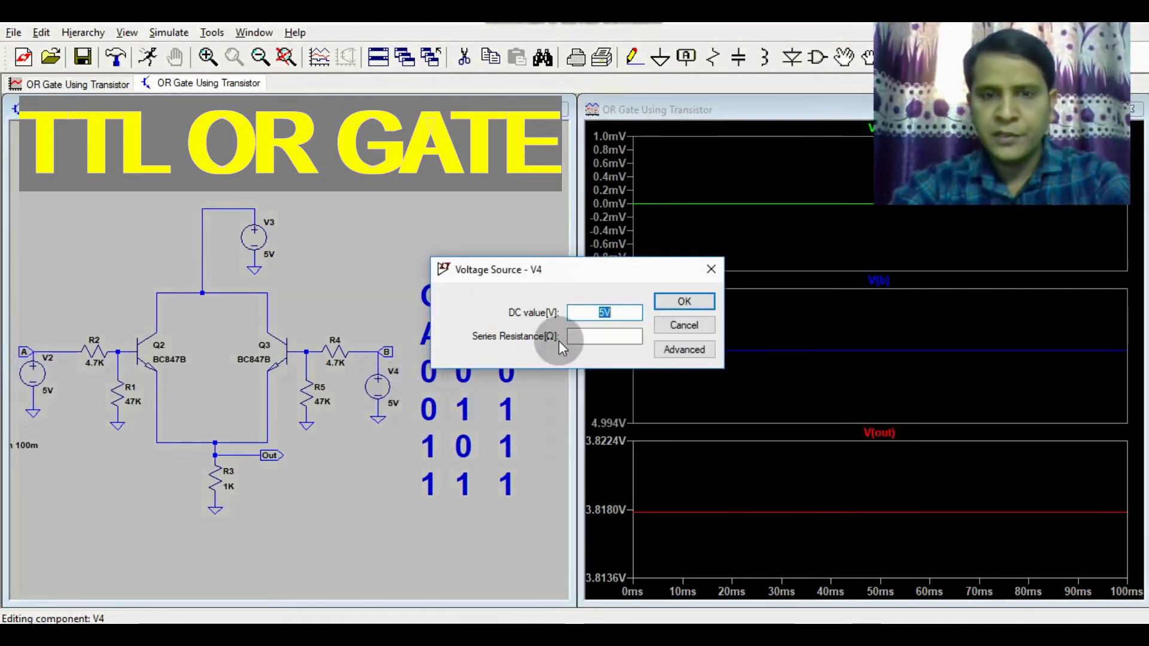
pyautogui.write('0')
pyautogui.press('Return')
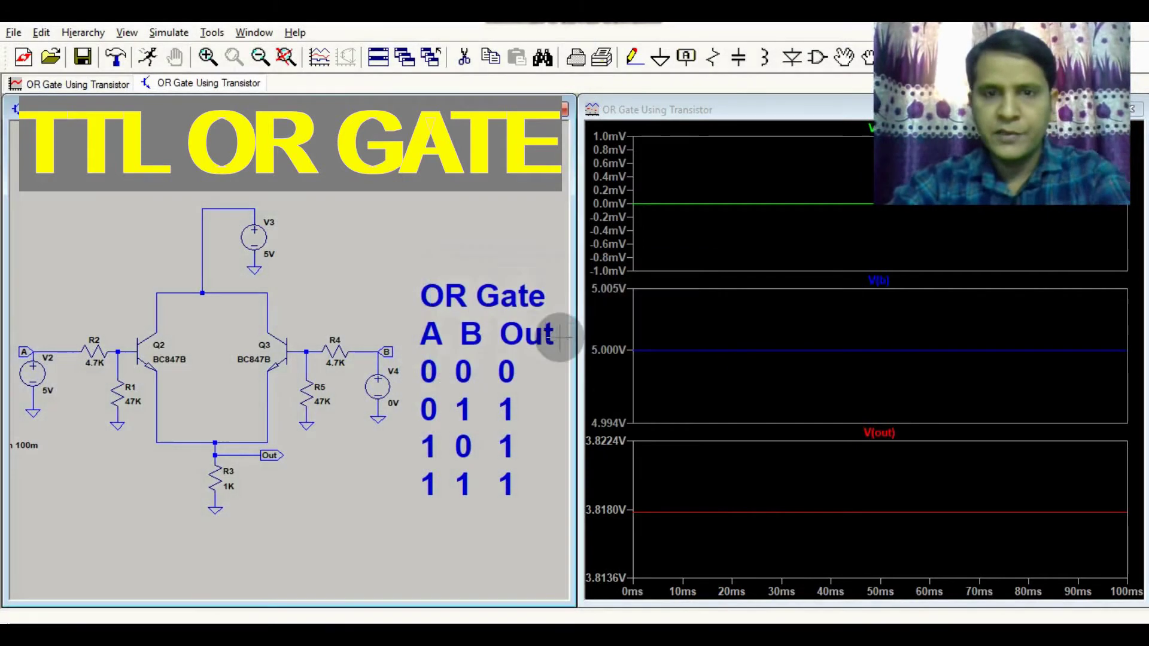
pyautogui.click(146, 59)
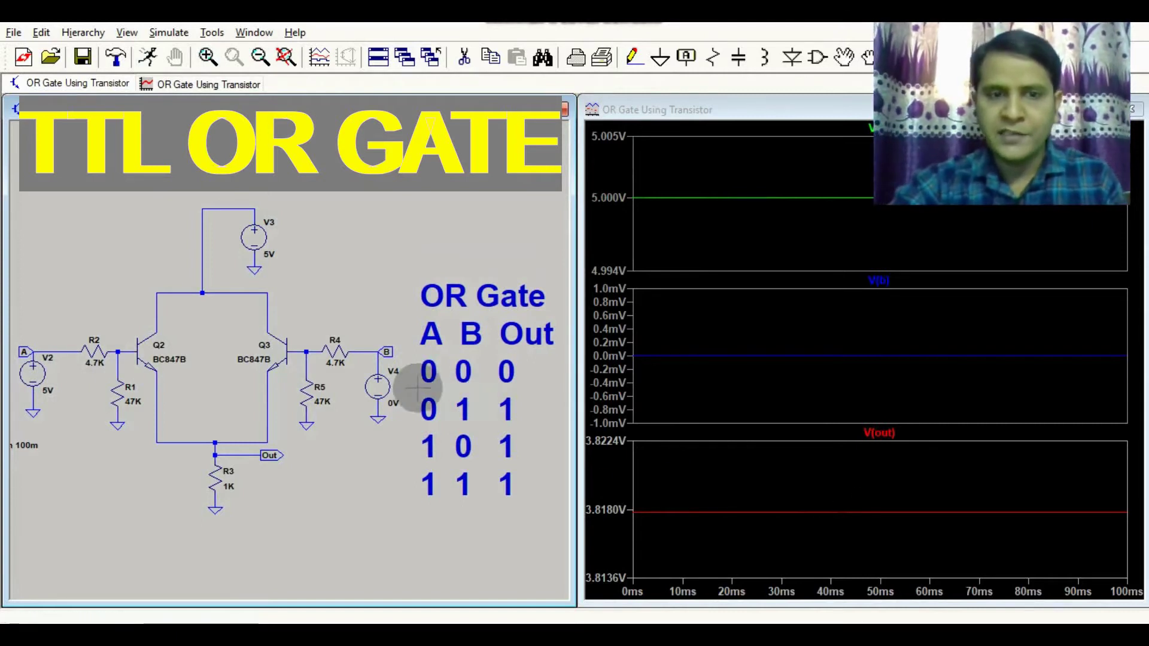
# Step: Set V4 back to 5 V so both inputs are high, and rerun the simulation
pyautogui.click(389, 386)
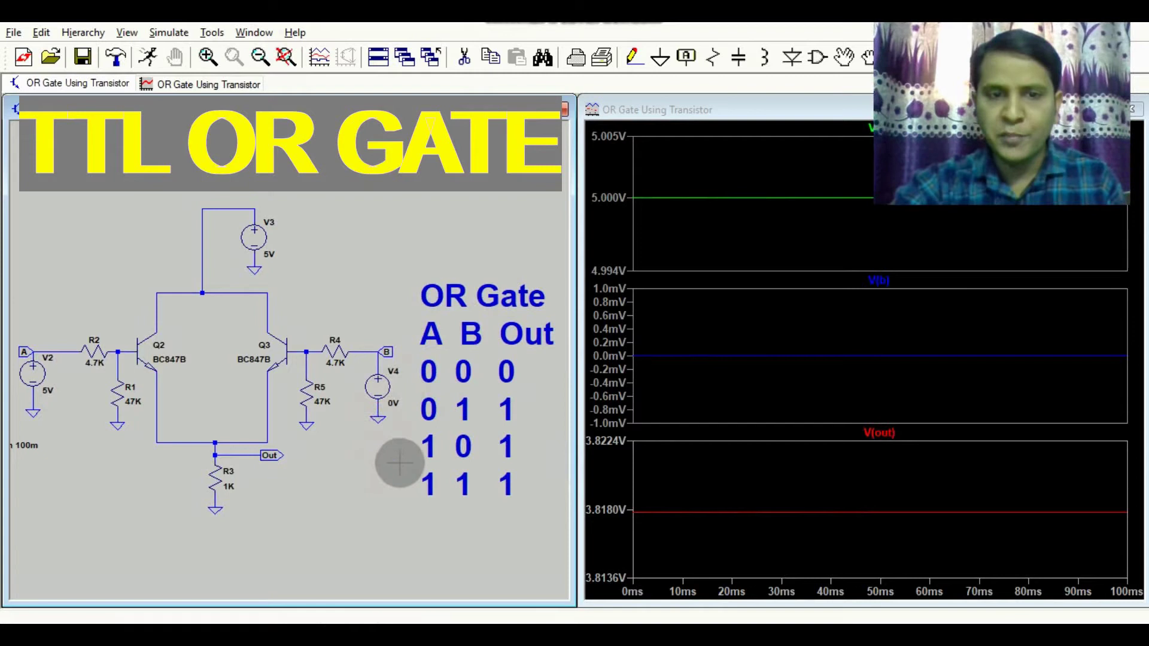
pyautogui.rightClick(377, 382)
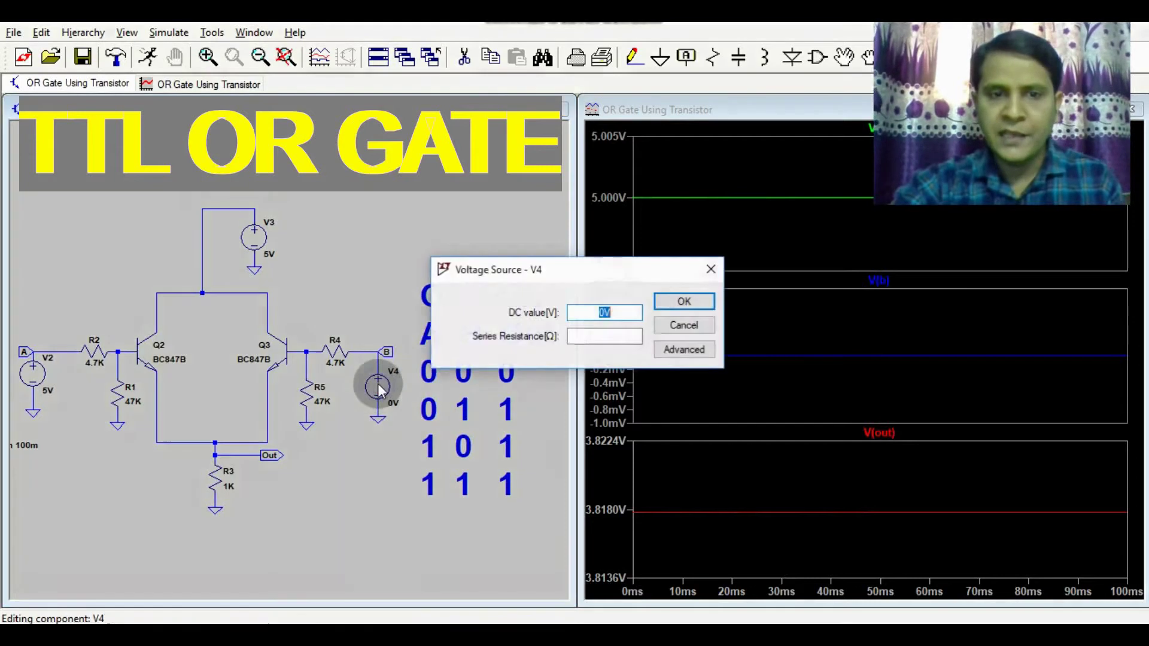
pyautogui.write('5')
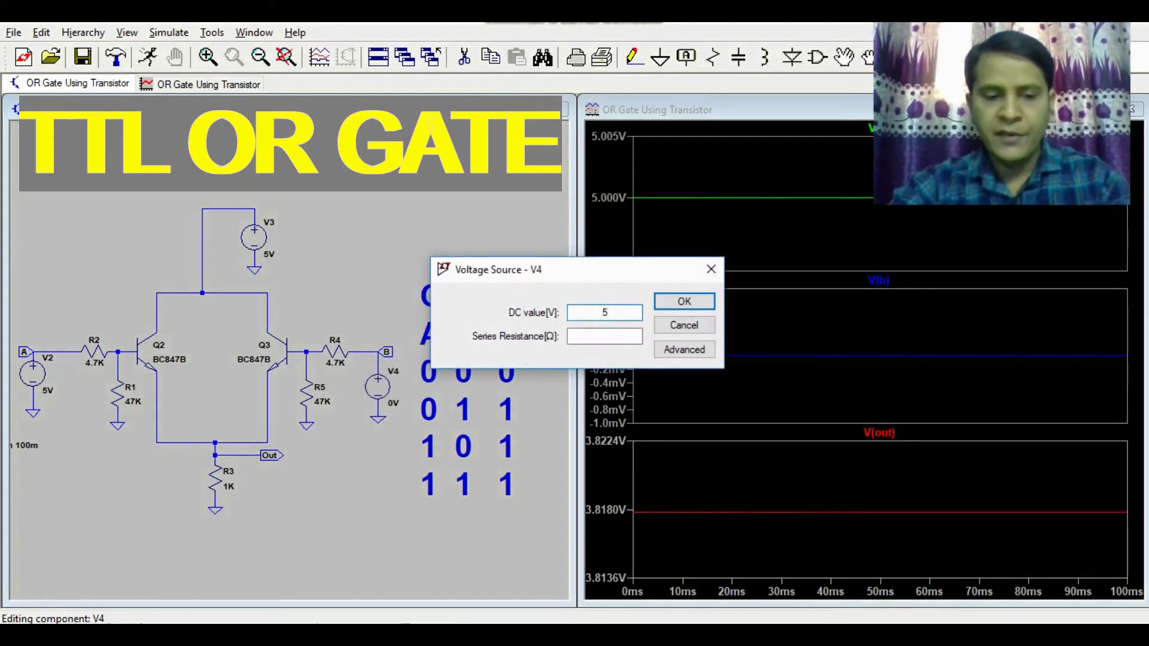
pyautogui.click(676, 302)
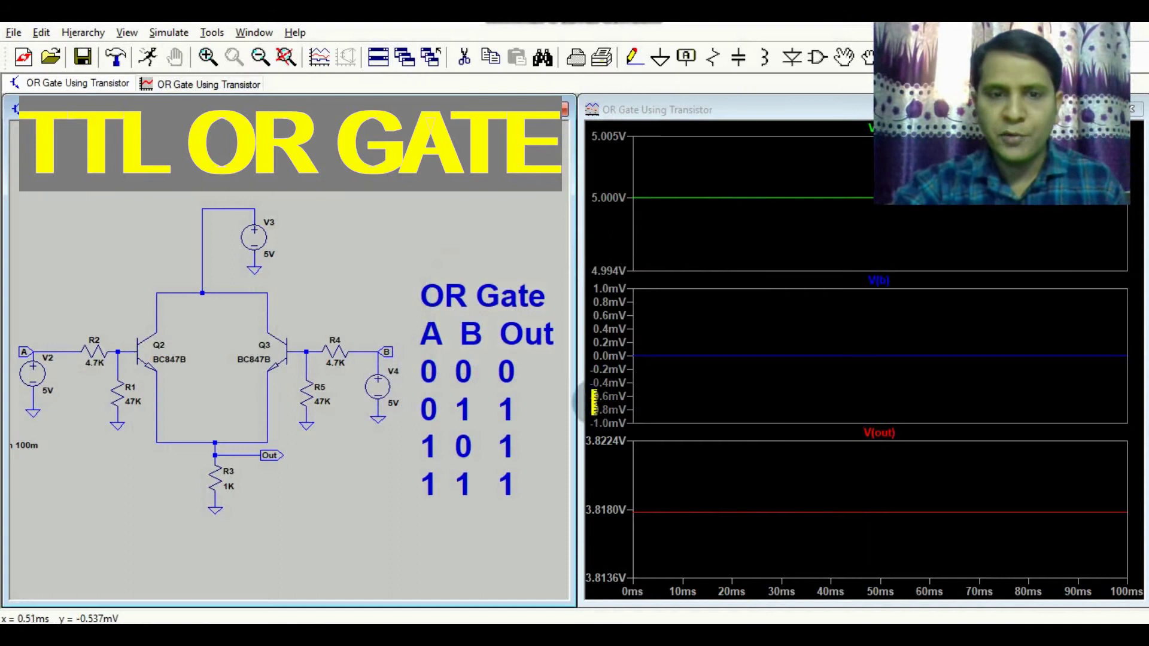
pyautogui.click(145, 52)
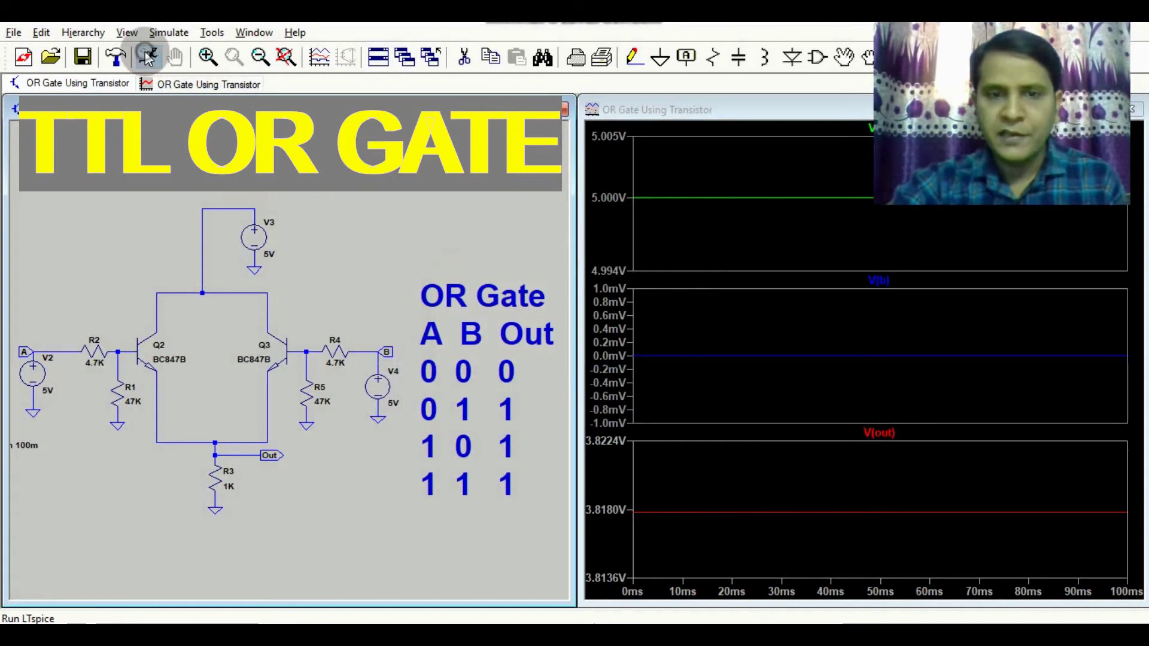